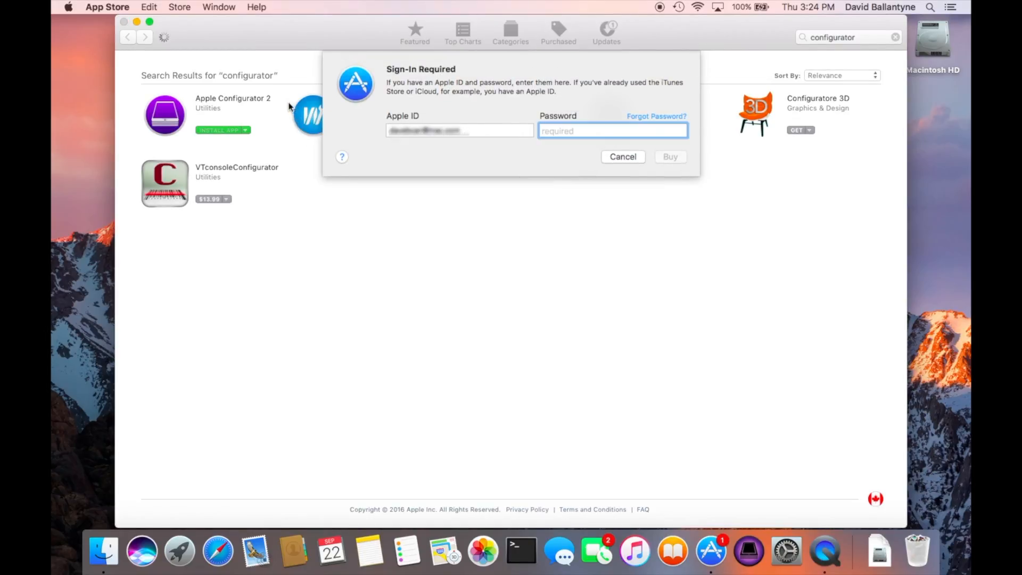
Step: Enter the Apple ID password to authorize installing Apple Configurator 2, and quit the App Store
text(•••••••••••)
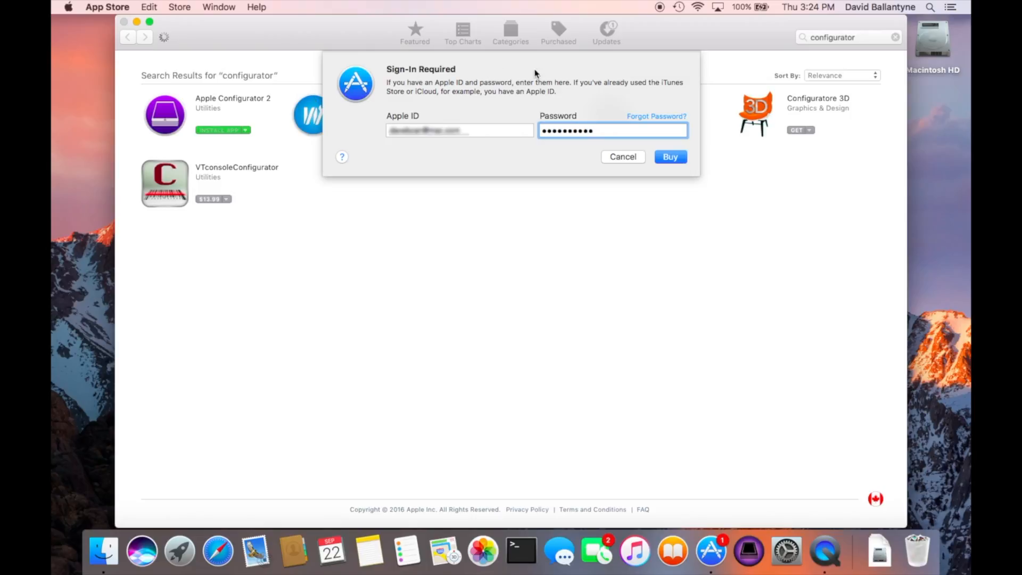
click(676, 156)
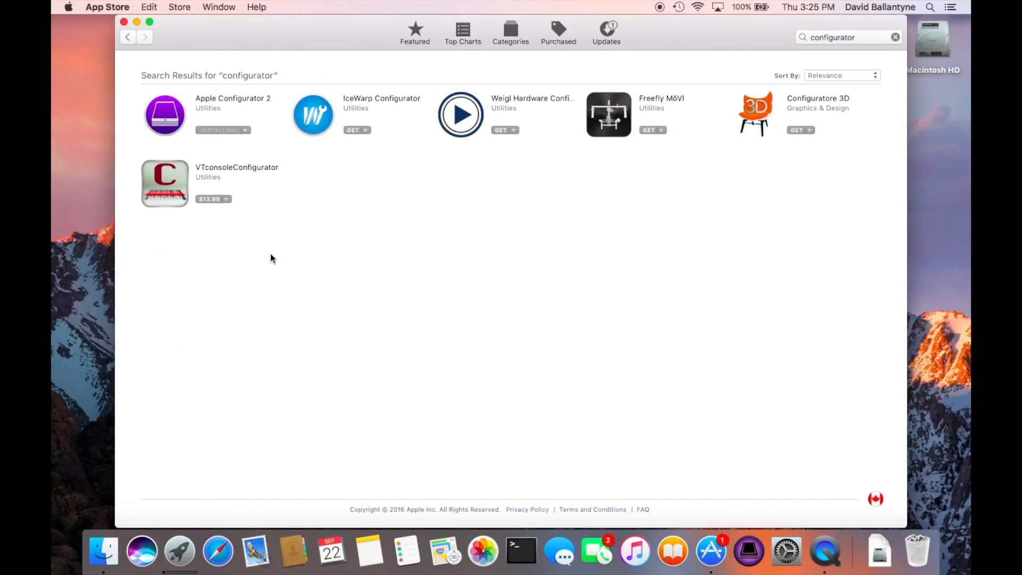
mouse_move(177, 555)
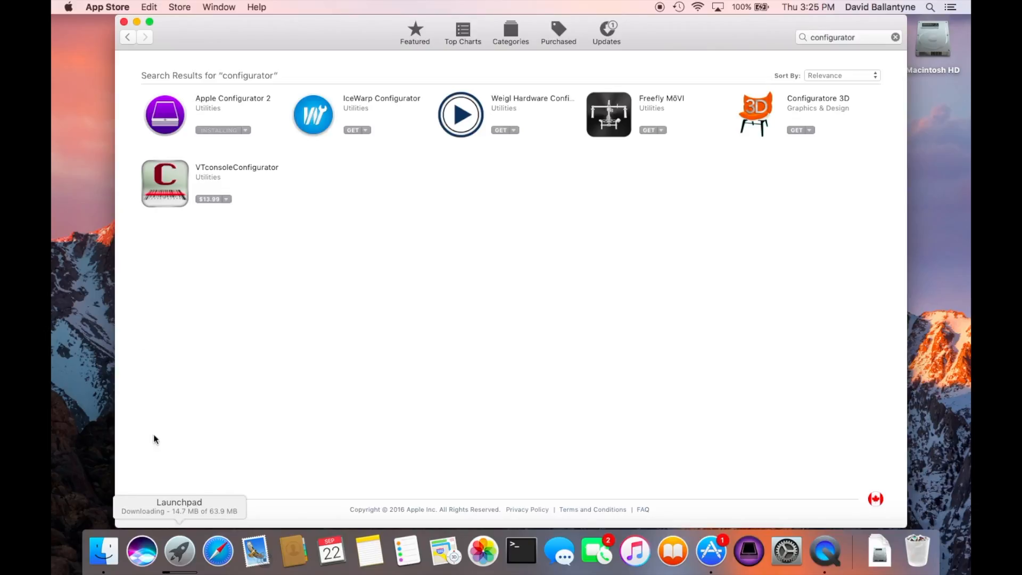
click(109, 6)
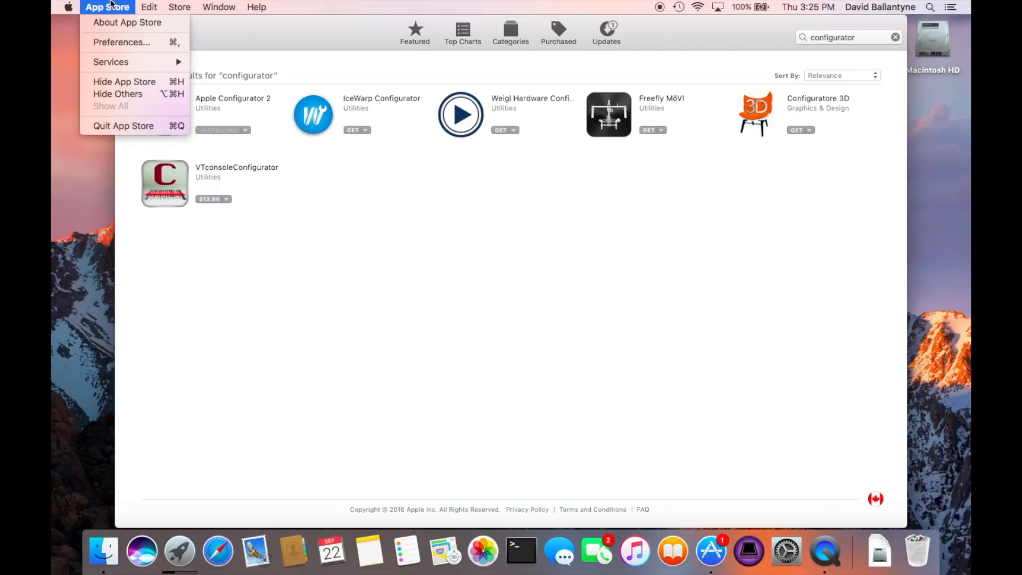
click(120, 125)
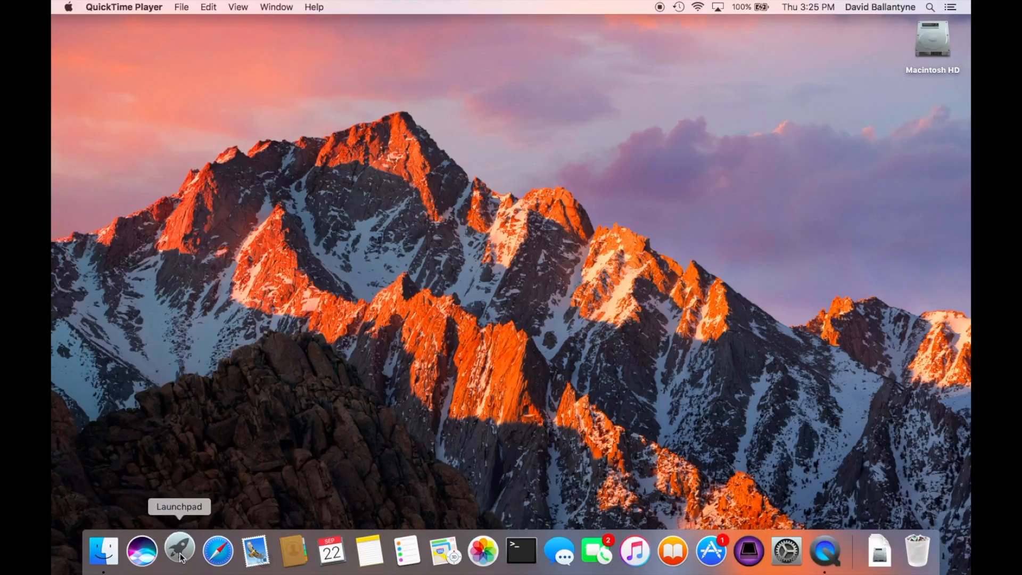
Step: Launch Apple Configurator 2 from the Applications folder and accept its license agreement
click(349, 447)
key(super+shift+a)
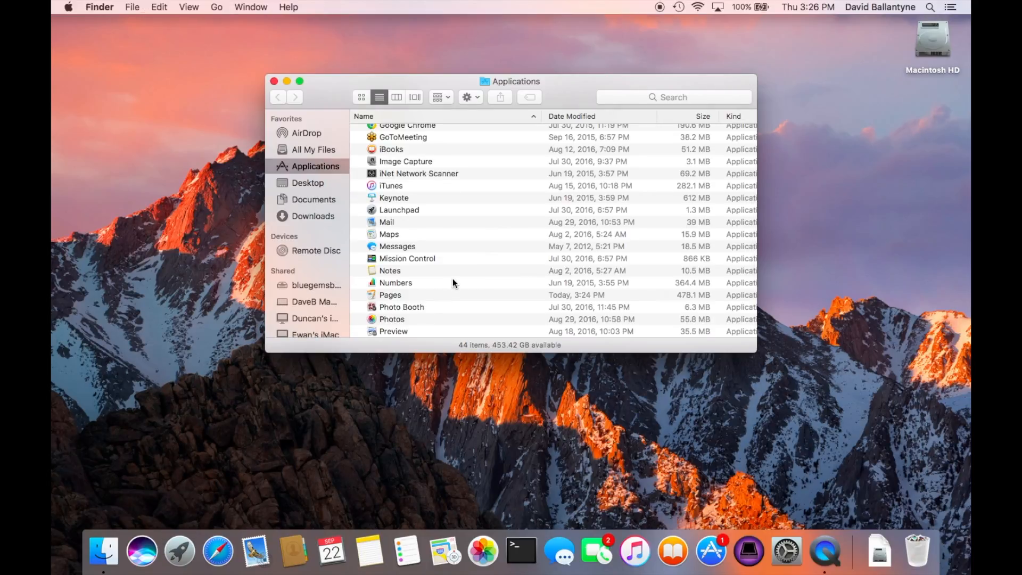
text(co)
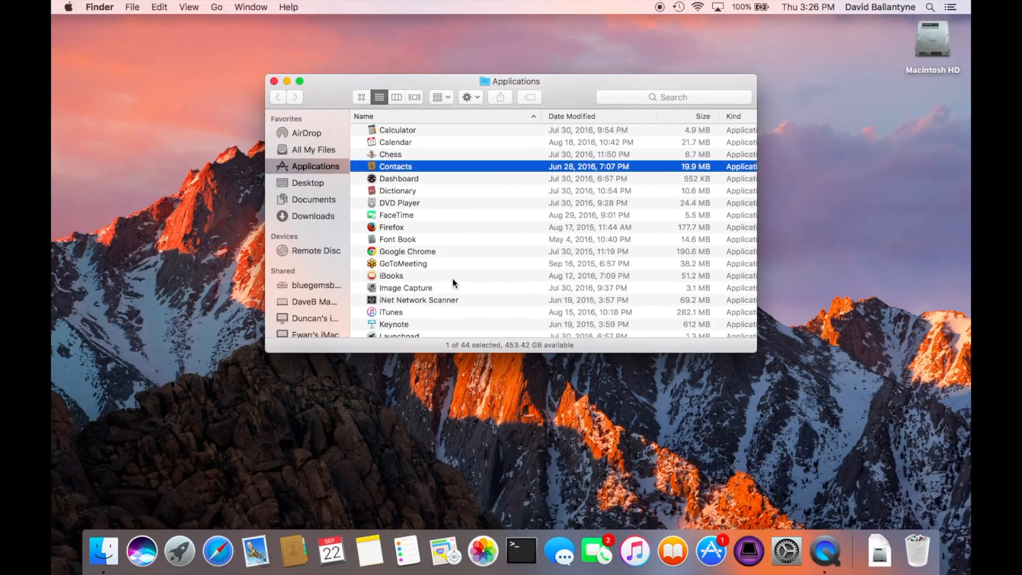
scroll(453, 279, up, 3)
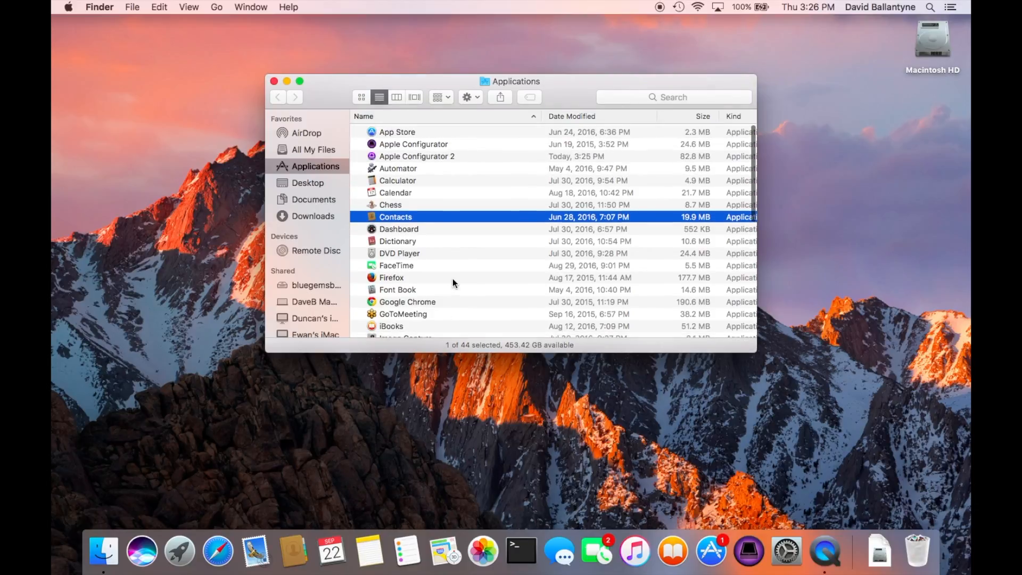
click(373, 156)
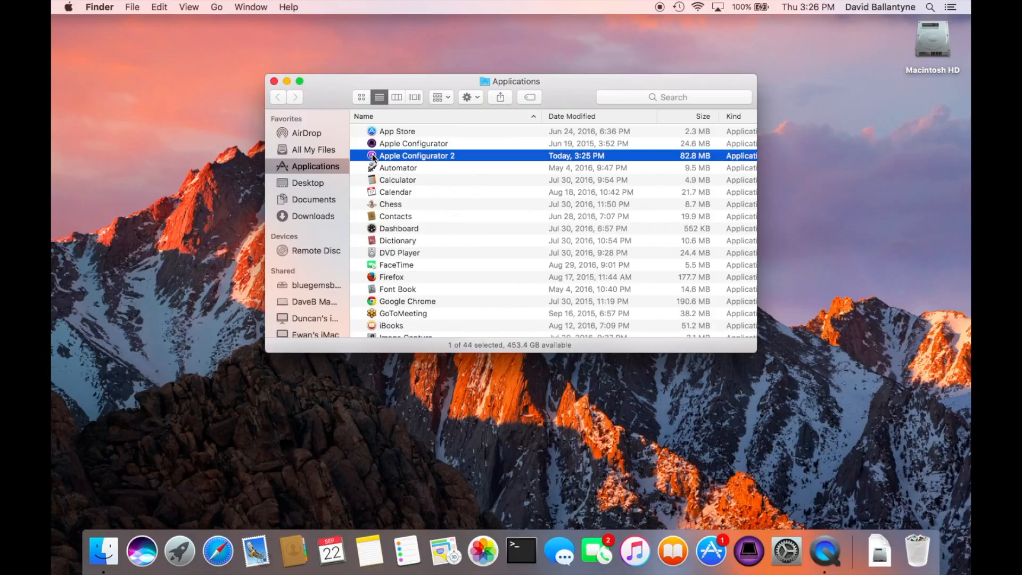
double_click(374, 157)
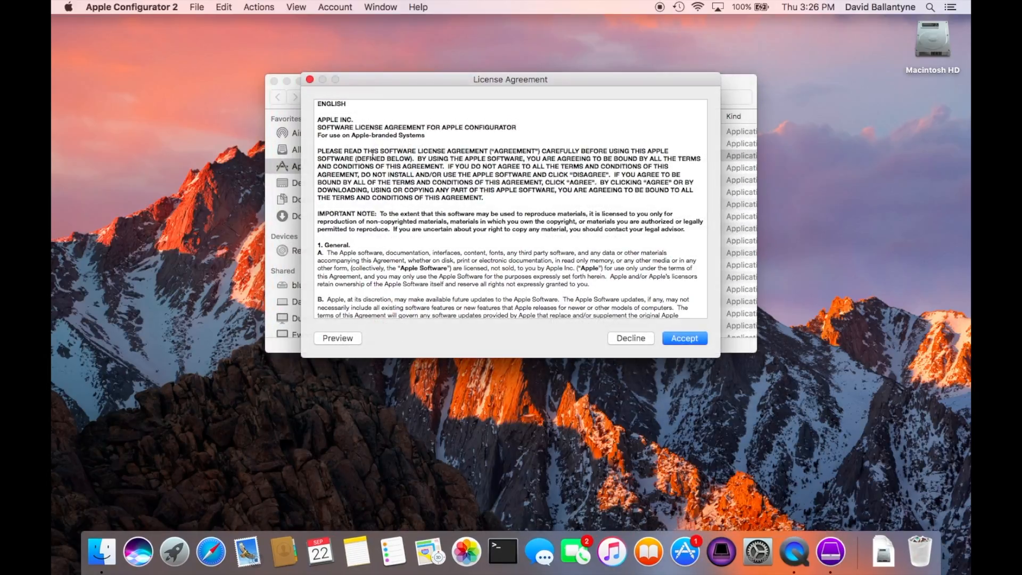
click(673, 336)
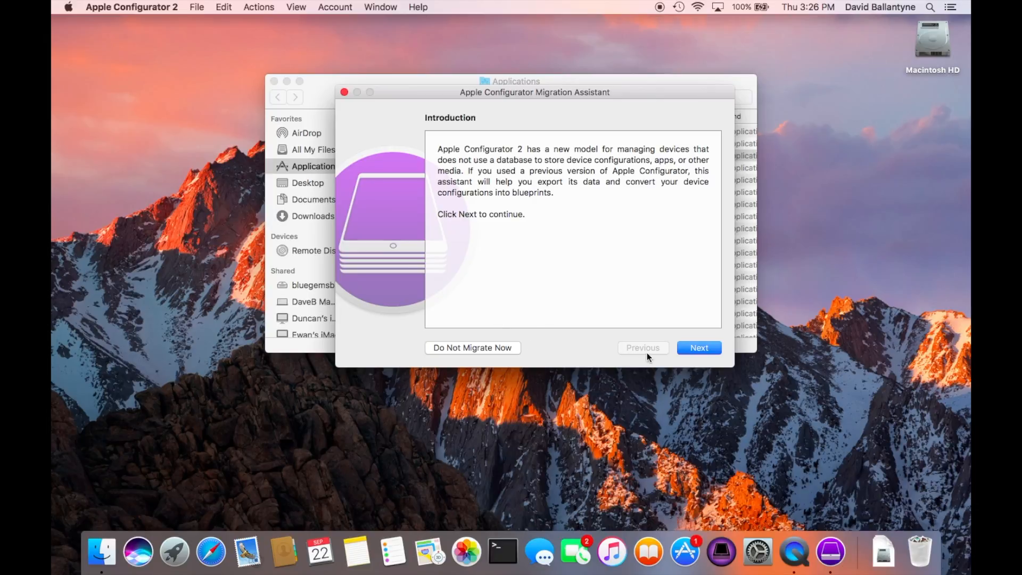
Step: Start the migration, keeping enterprise apps, profiles, user documents and Volume Purchase Program codes selected for export
click(692, 347)
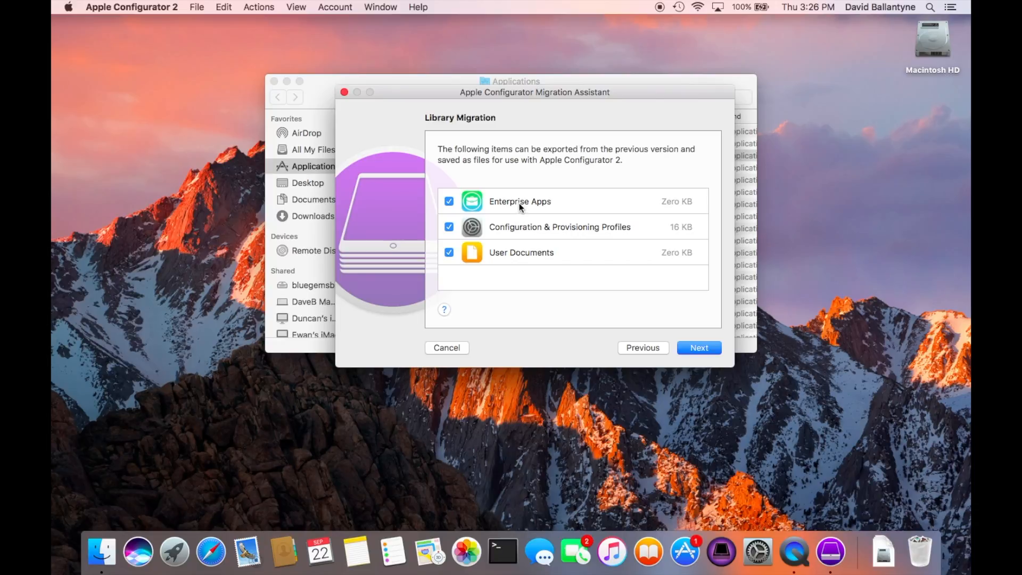
click(688, 350)
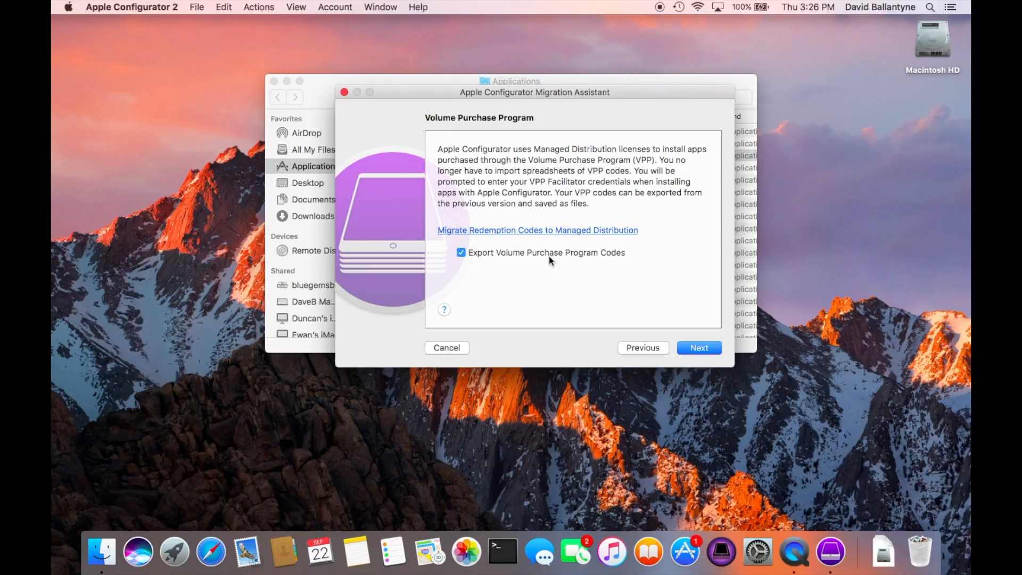
click(691, 347)
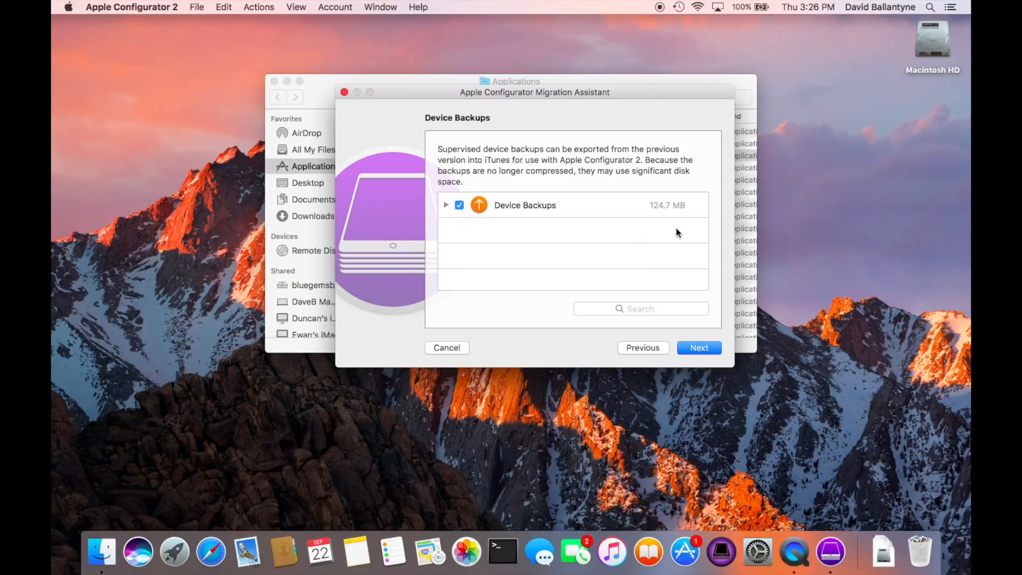
Step: Review the individual device backups and blueprints offered for migration, and continue with all of them included
click(447, 205)
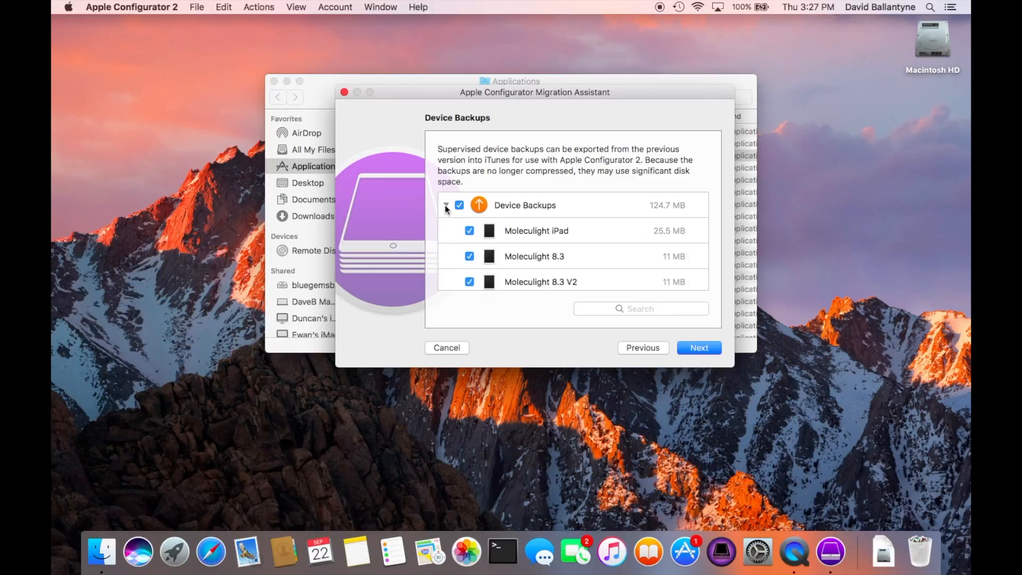
click(446, 205)
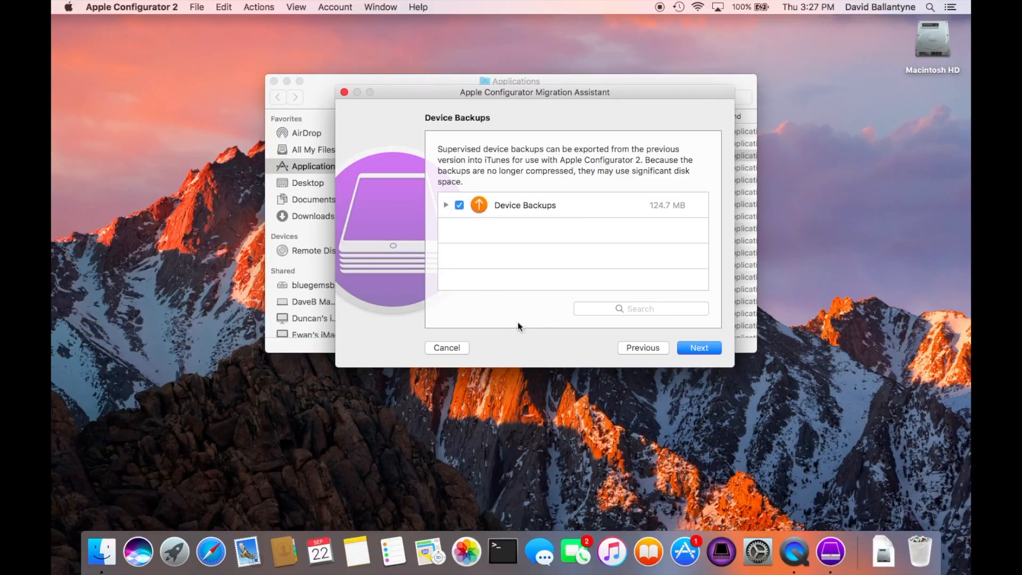
click(696, 347)
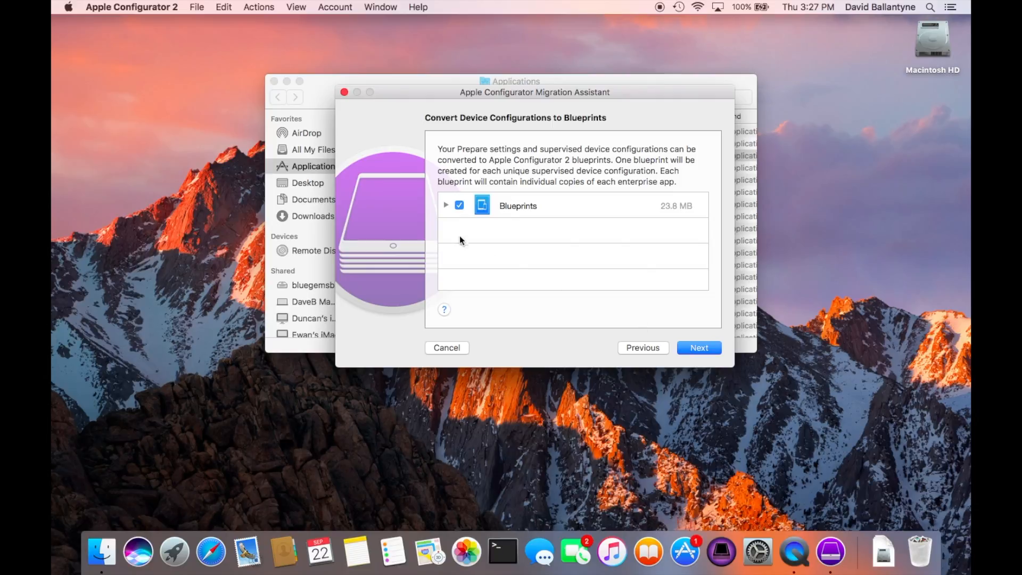
click(447, 206)
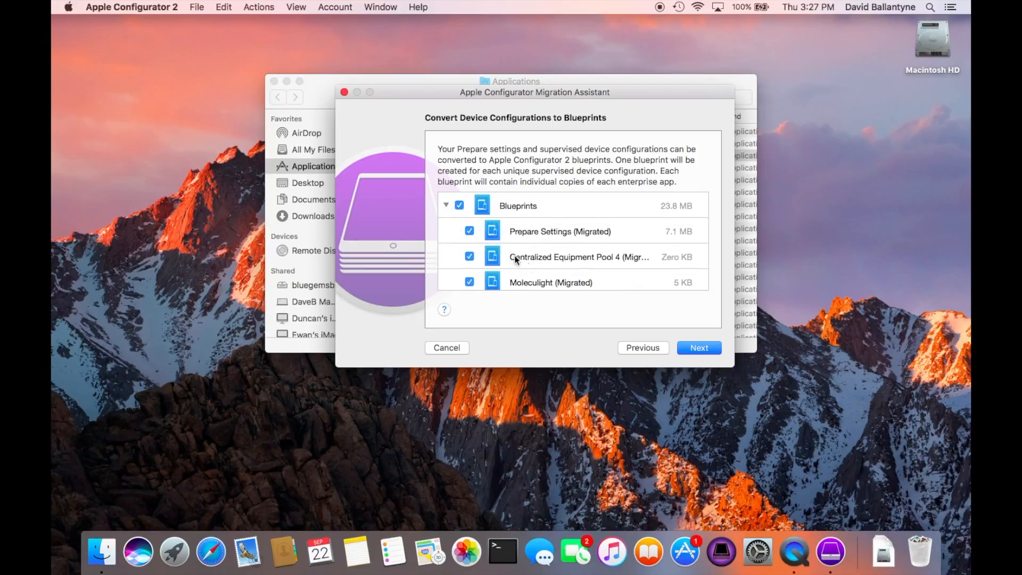
click(446, 206)
click(695, 347)
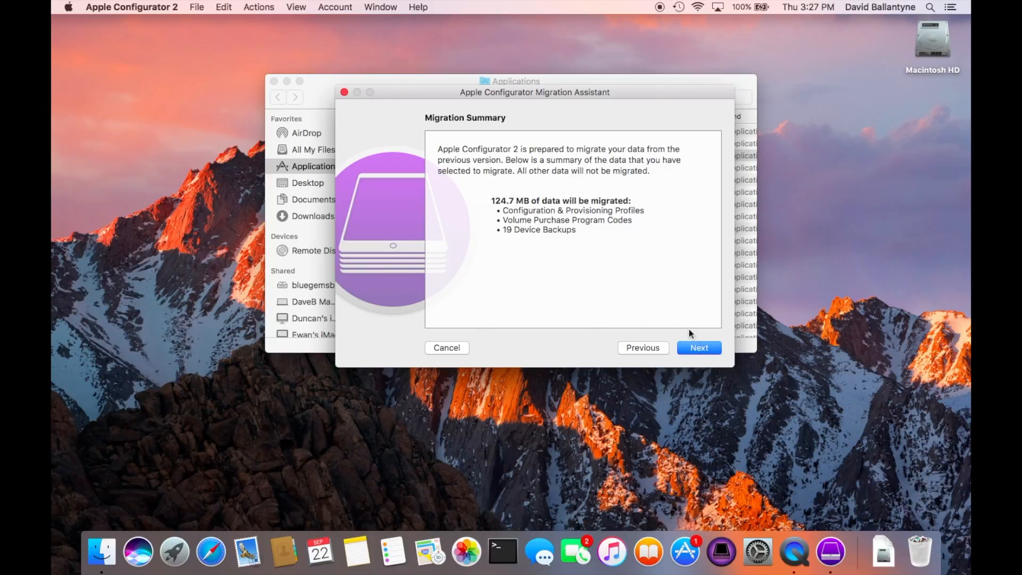
Step: Accept the migration summary and create a Configurator_Files folder in Documents as the export destination
click(701, 346)
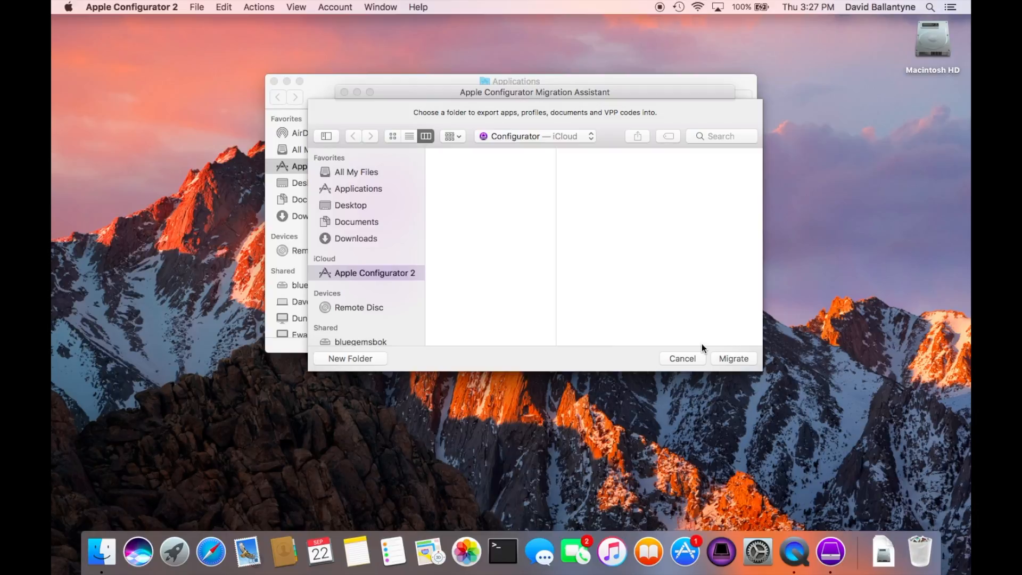
click(357, 223)
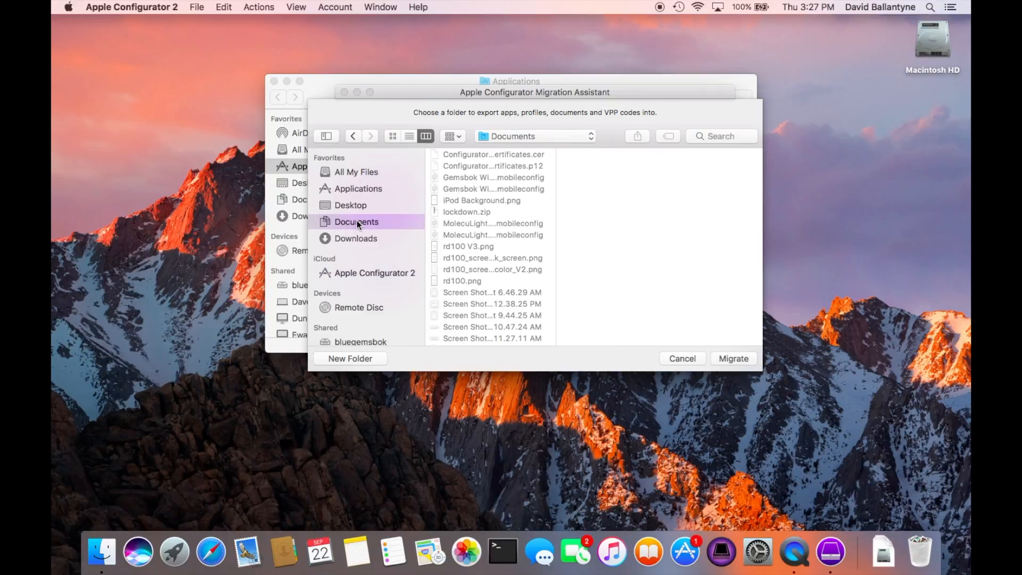
click(350, 359)
text(Con)
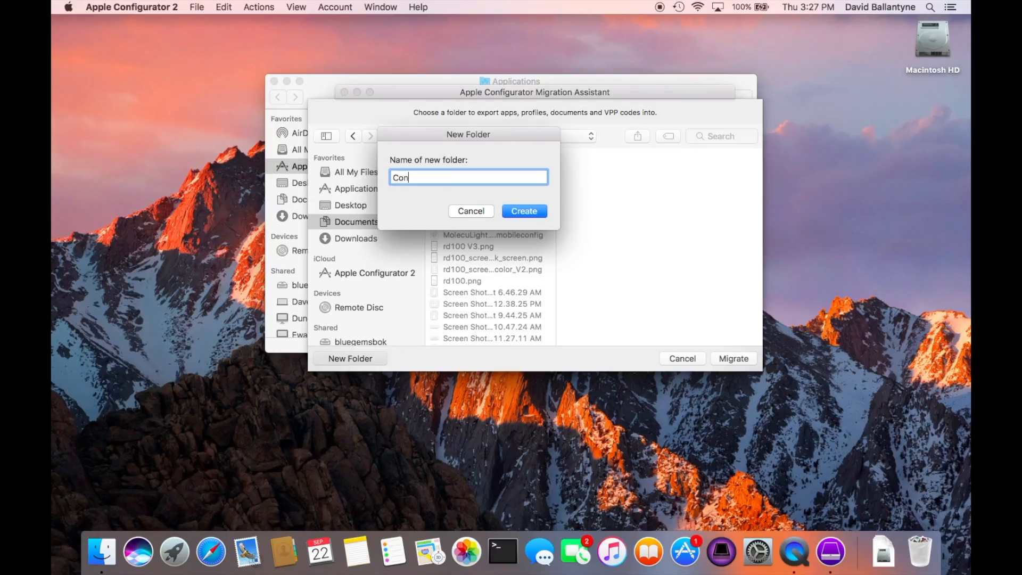
text(figurator )
text(Files)
key(Return)
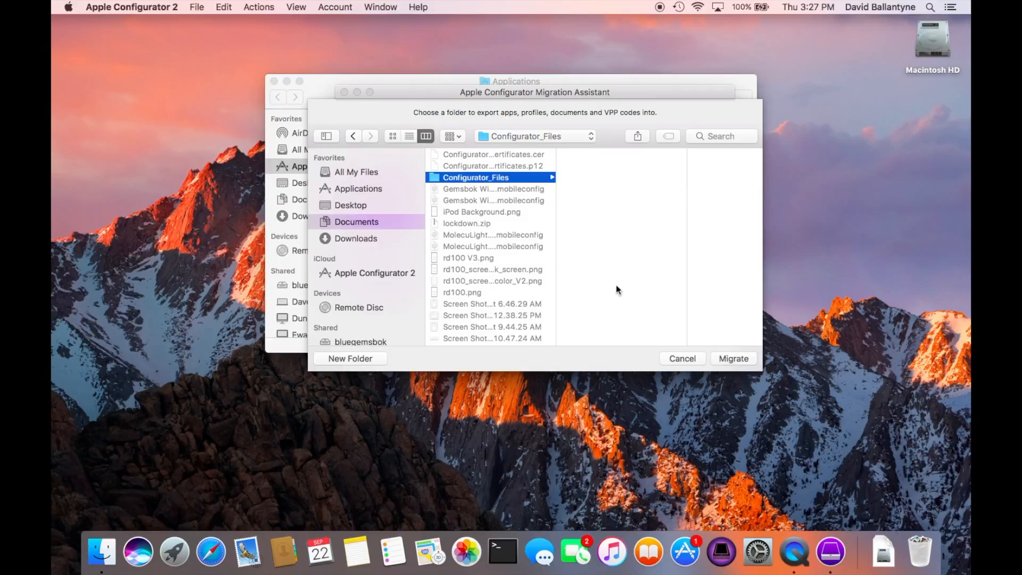
Step: Migrate the data into the Configurator_Files folder, finish the assistant and get past the Welcome screen
click(408, 135)
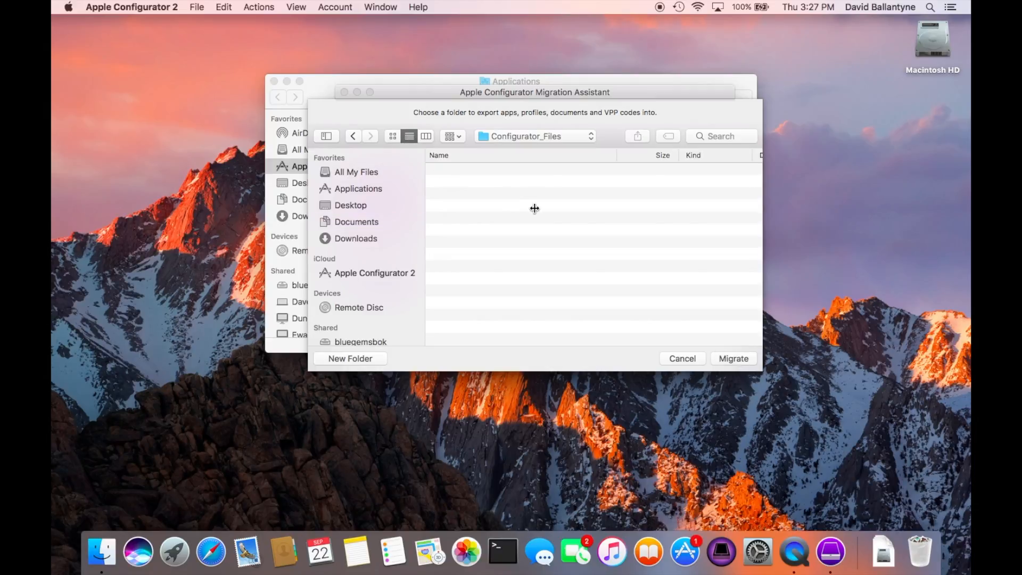
click(733, 360)
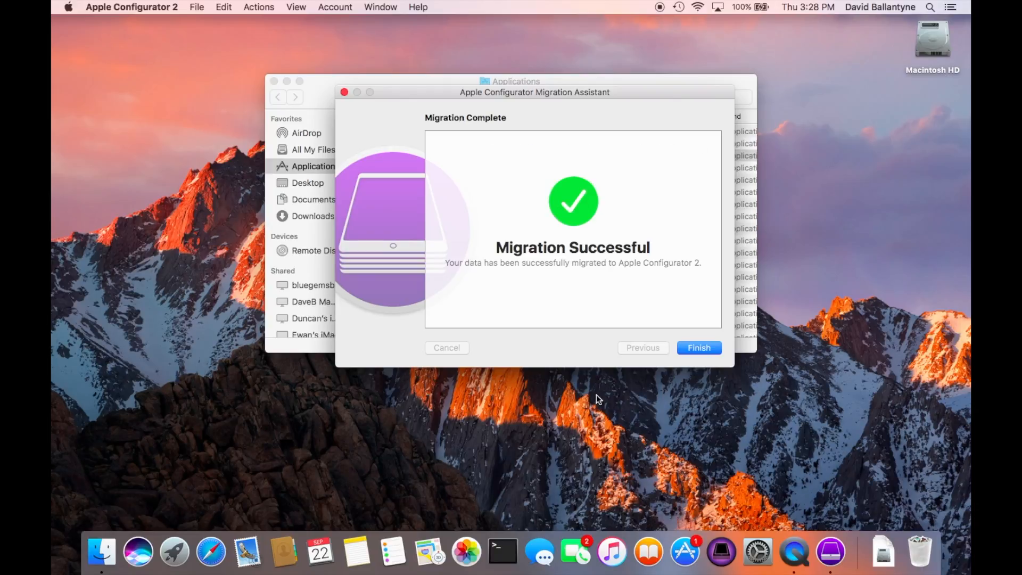
click(702, 343)
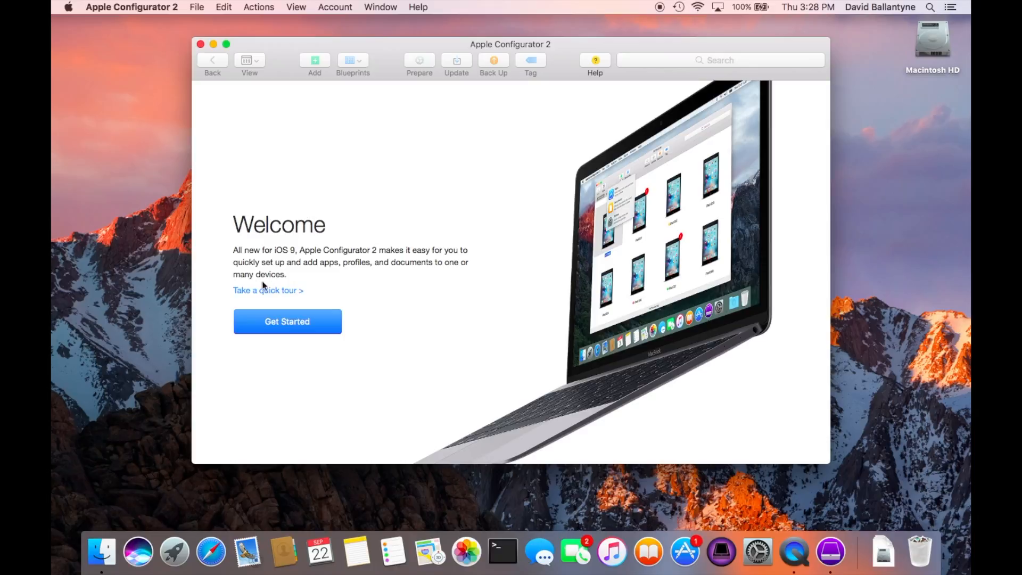
click(296, 321)
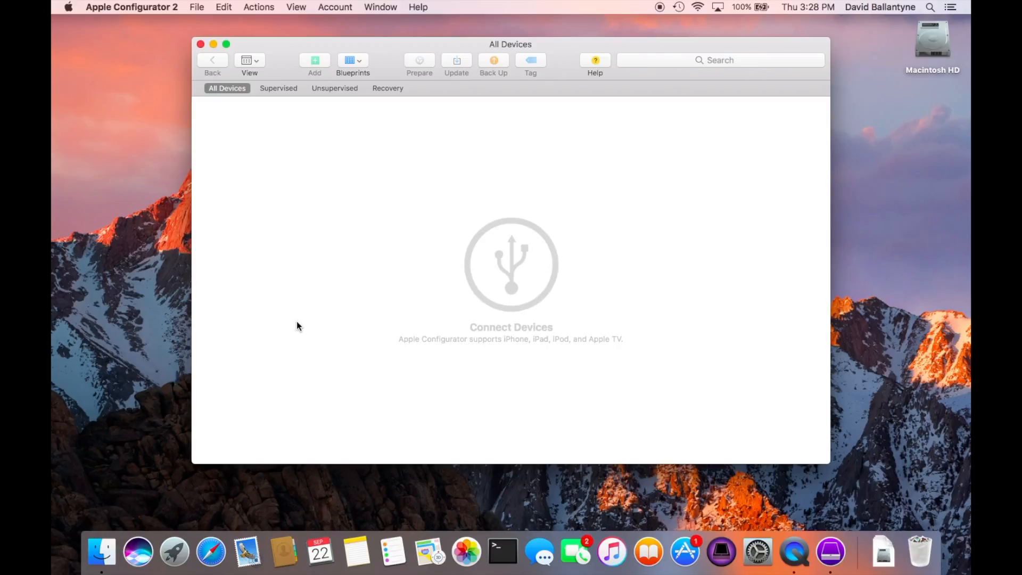
Step: View the Supervised, Unsupervised and Recovery device lists
click(277, 88)
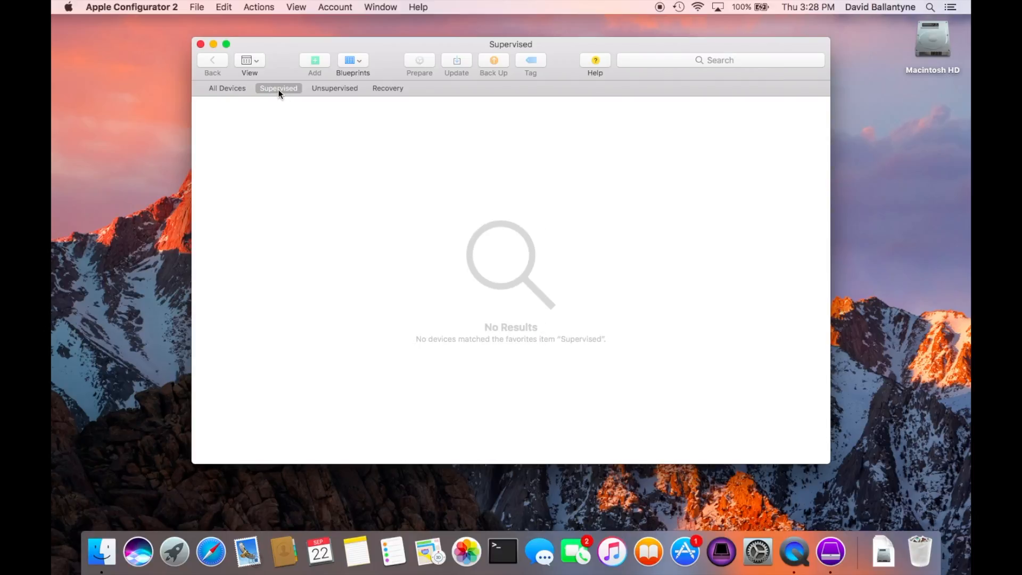
click(337, 89)
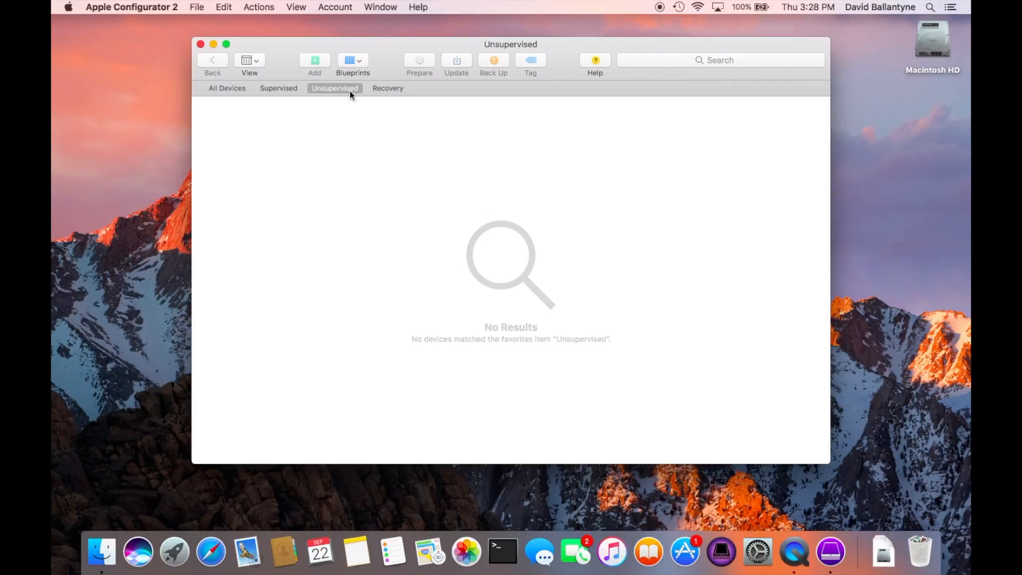
click(383, 89)
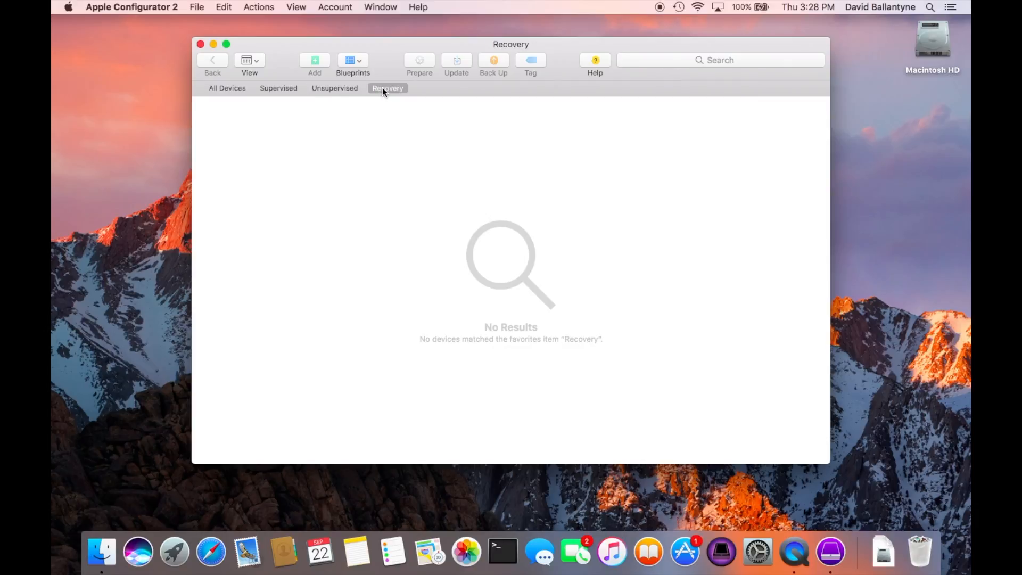
Step: Show all migrated blueprints for editing and open the Moleculight (Migrated) blueprint
click(356, 61)
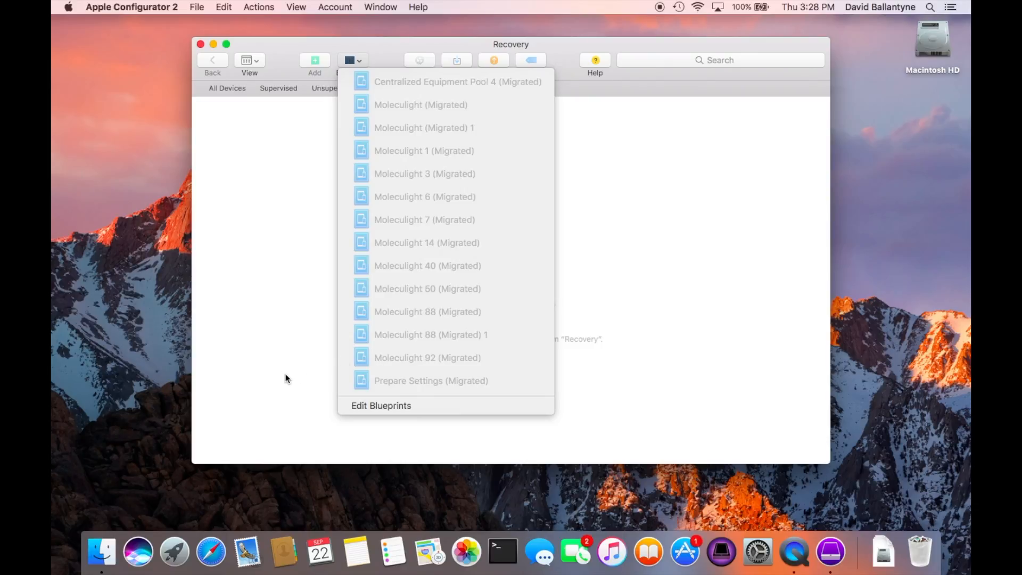
click(370, 405)
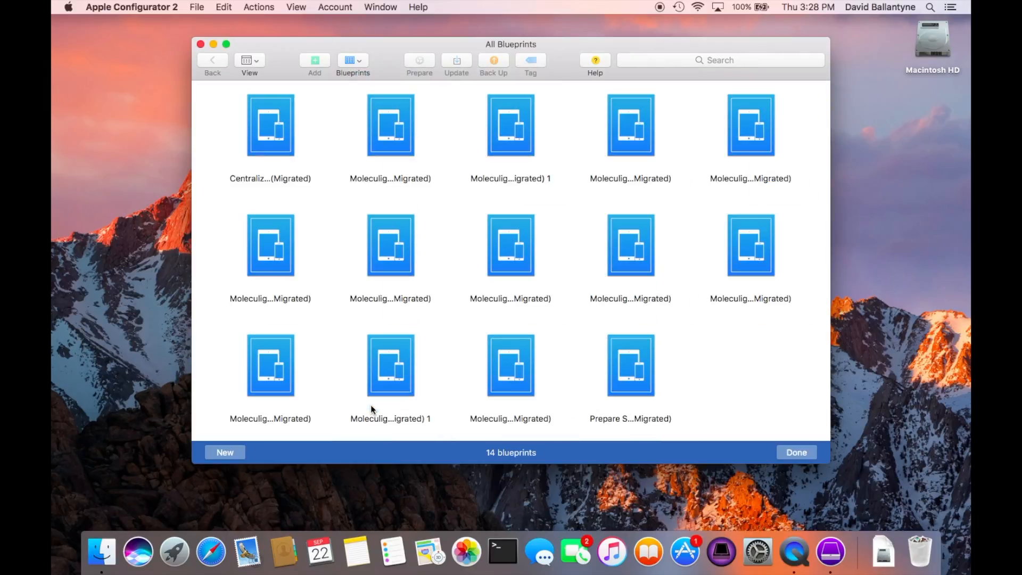
click(397, 134)
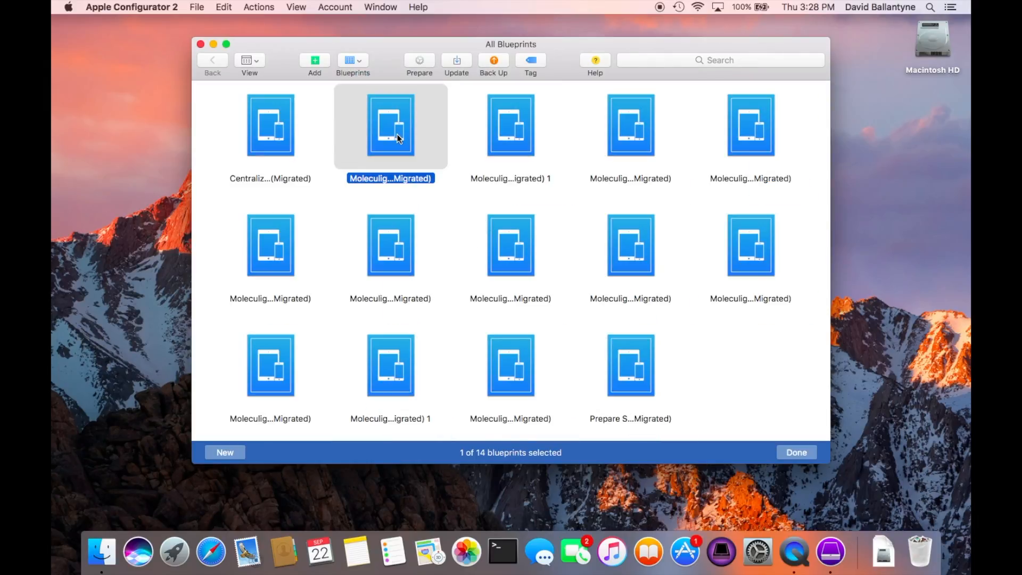
double_click(397, 134)
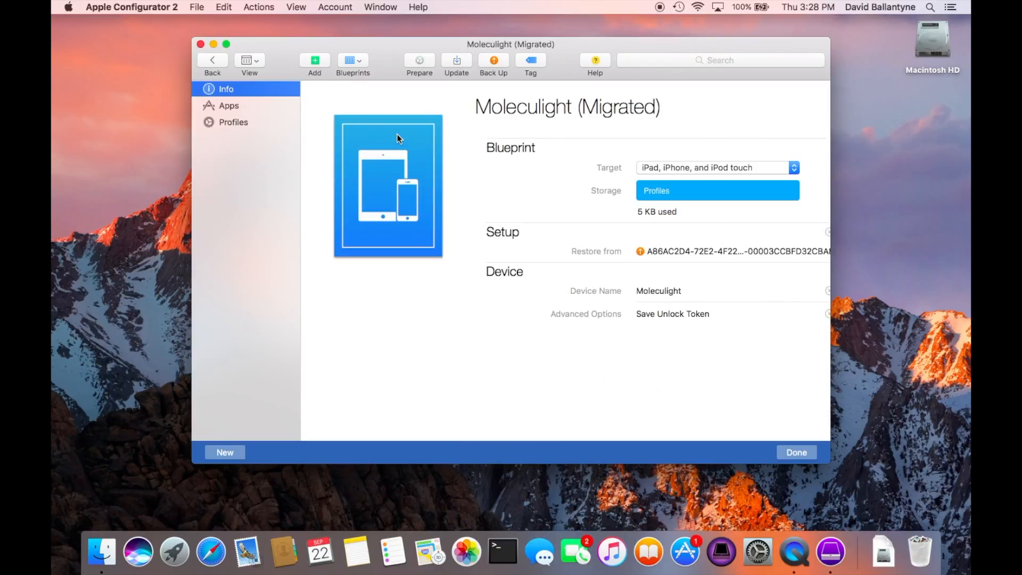
Step: Examine the blueprint's storage, apps, profiles and general info, and finish blueprint editing
mouse_move(685, 190)
click(232, 108)
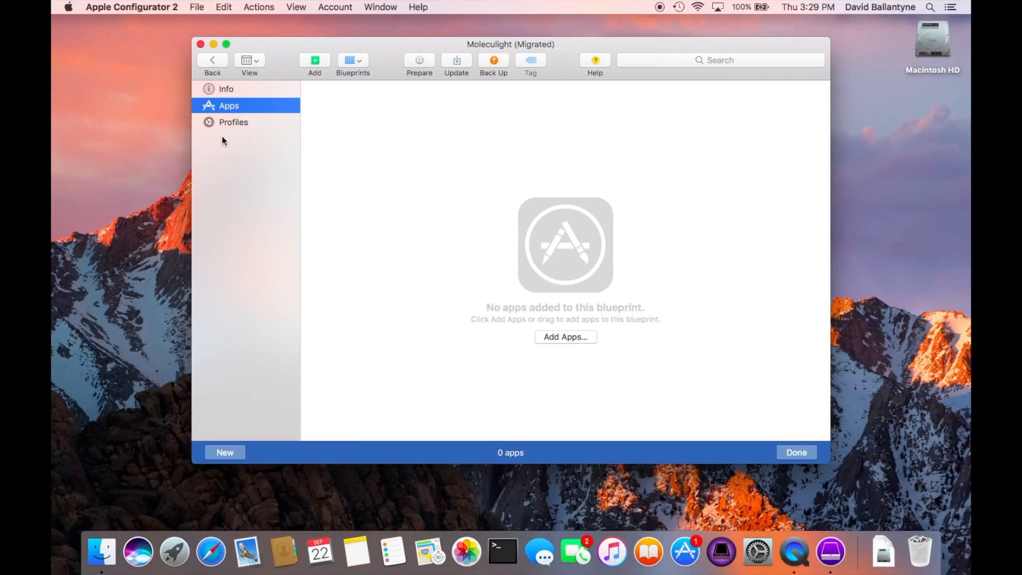
click(230, 125)
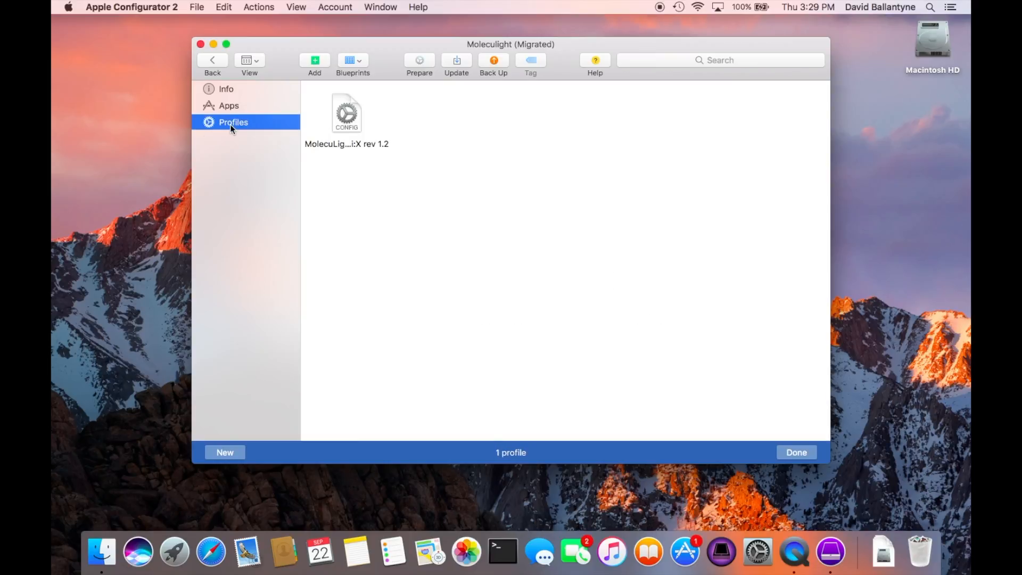
click(351, 120)
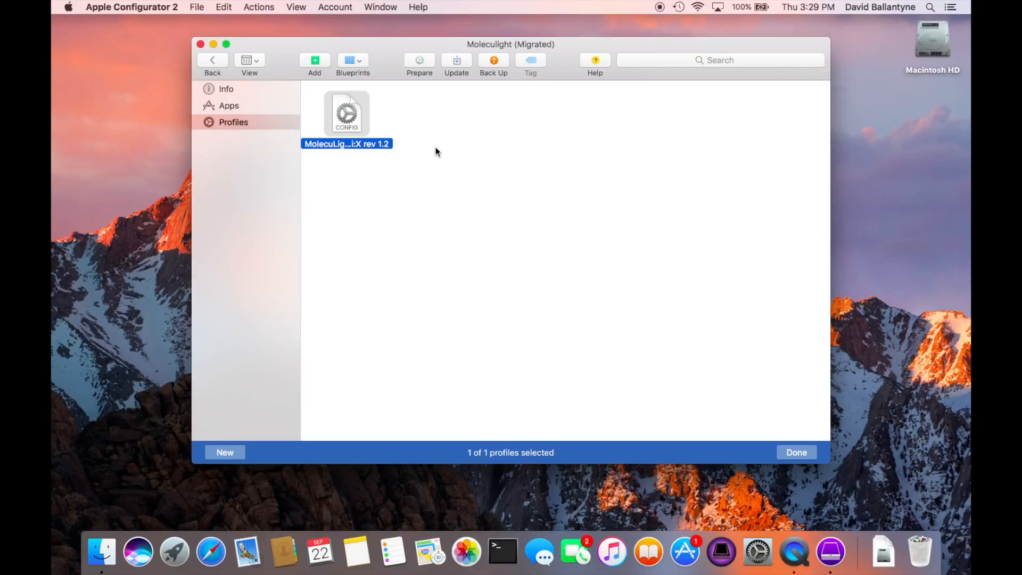
click(230, 90)
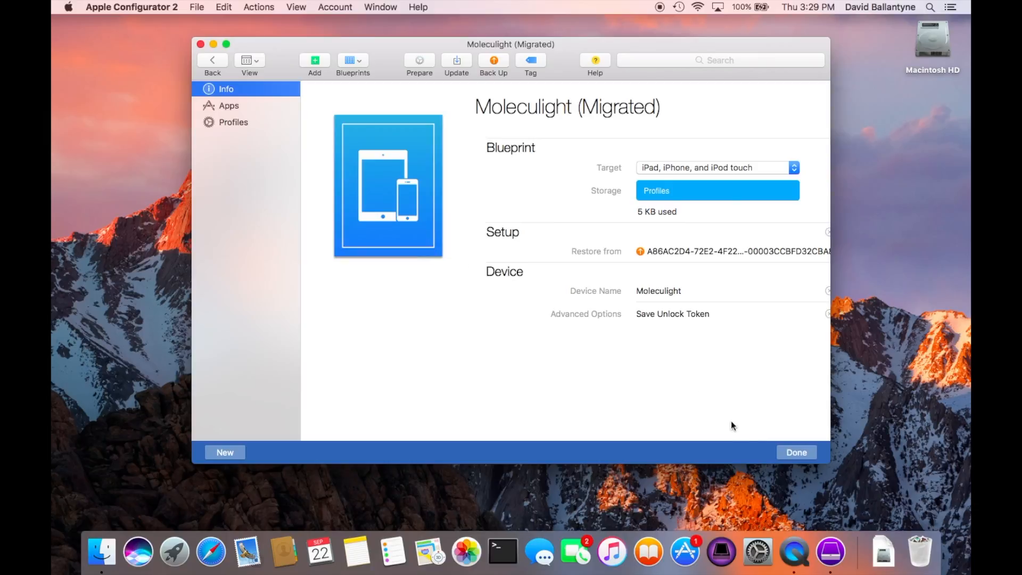
click(796, 453)
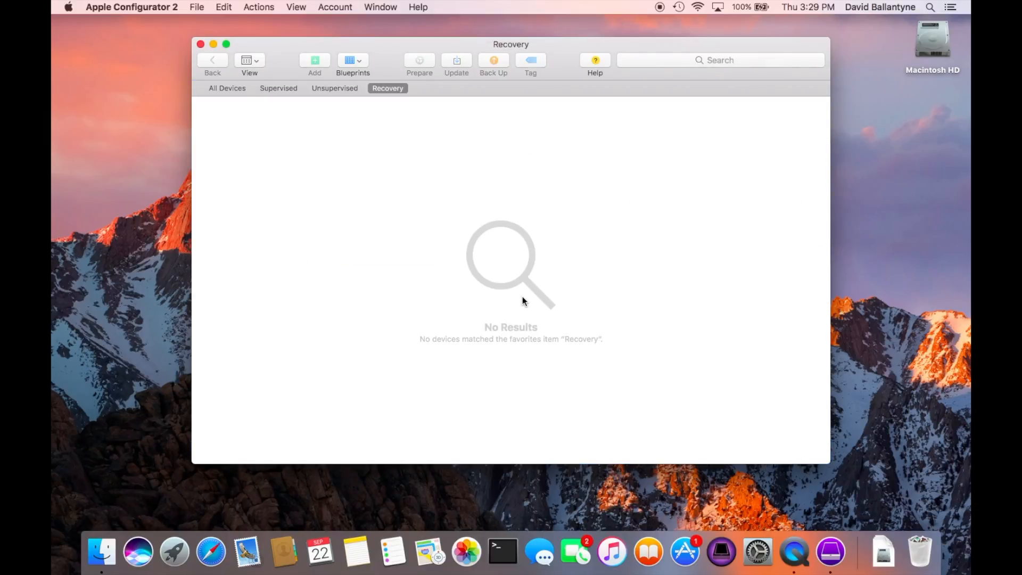